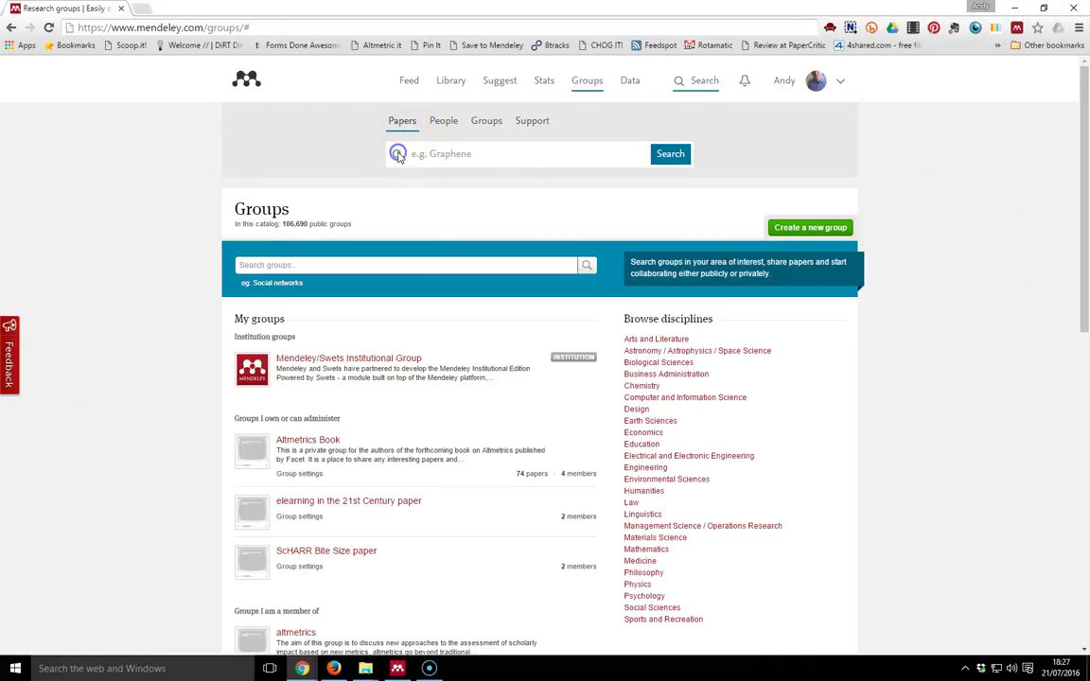
Step: Open the advanced search options for papers by running a papers search with an empty query
{"action": "left_click", "coordinate": [396, 156]}
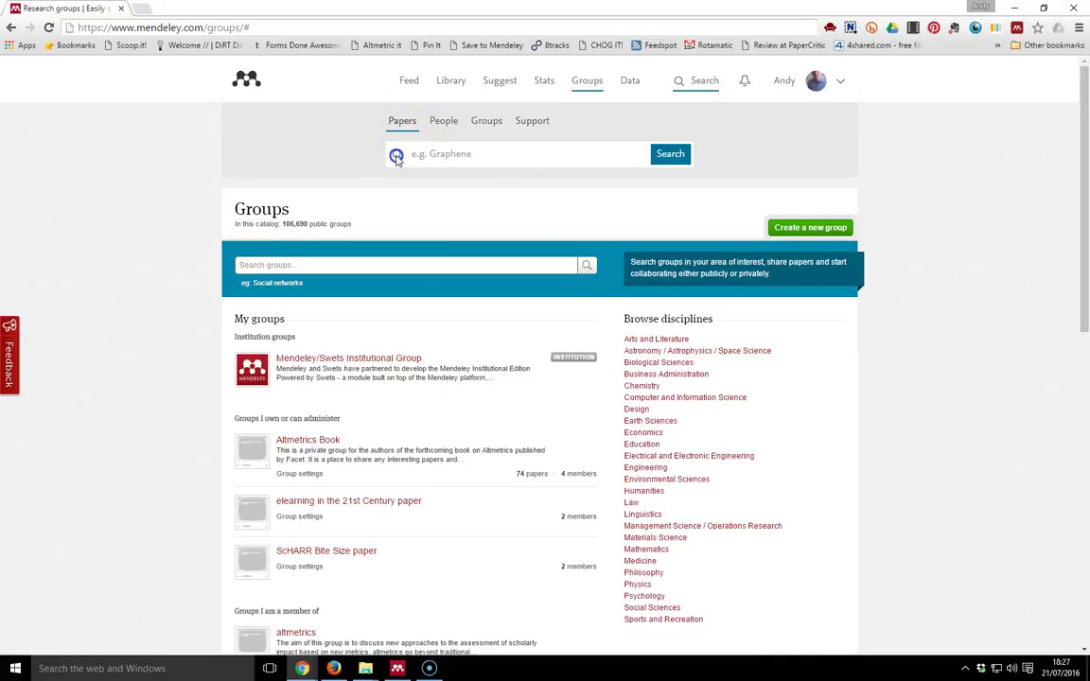
{"action": "left_click", "coordinate": [671, 155]}
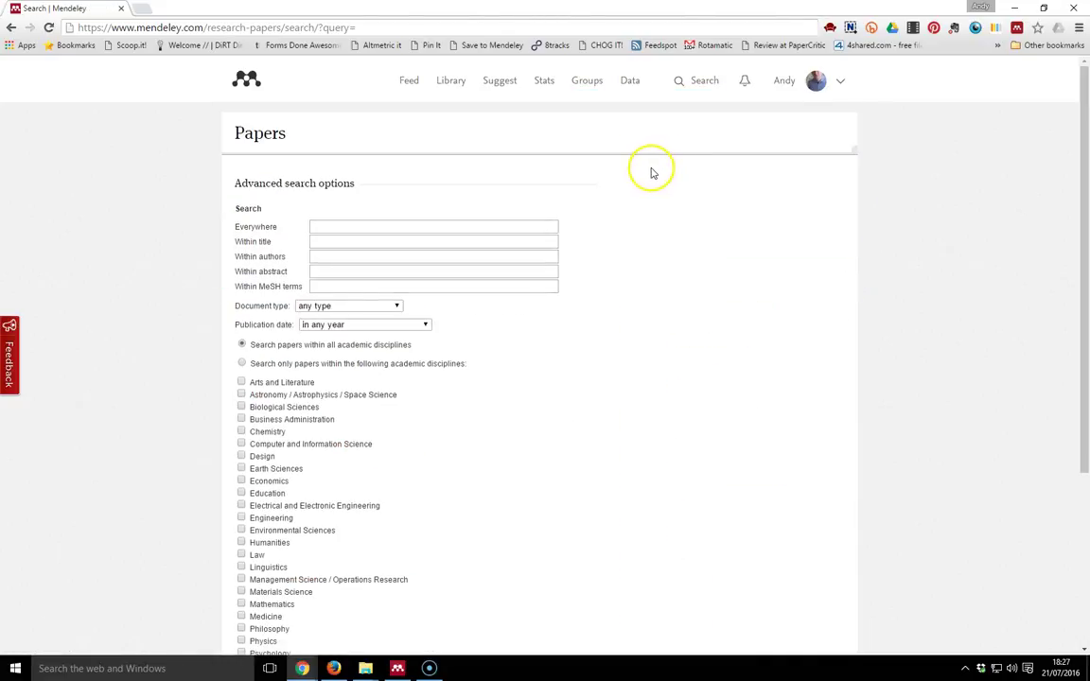
{"action": "left_click", "coordinate": [333, 224]}
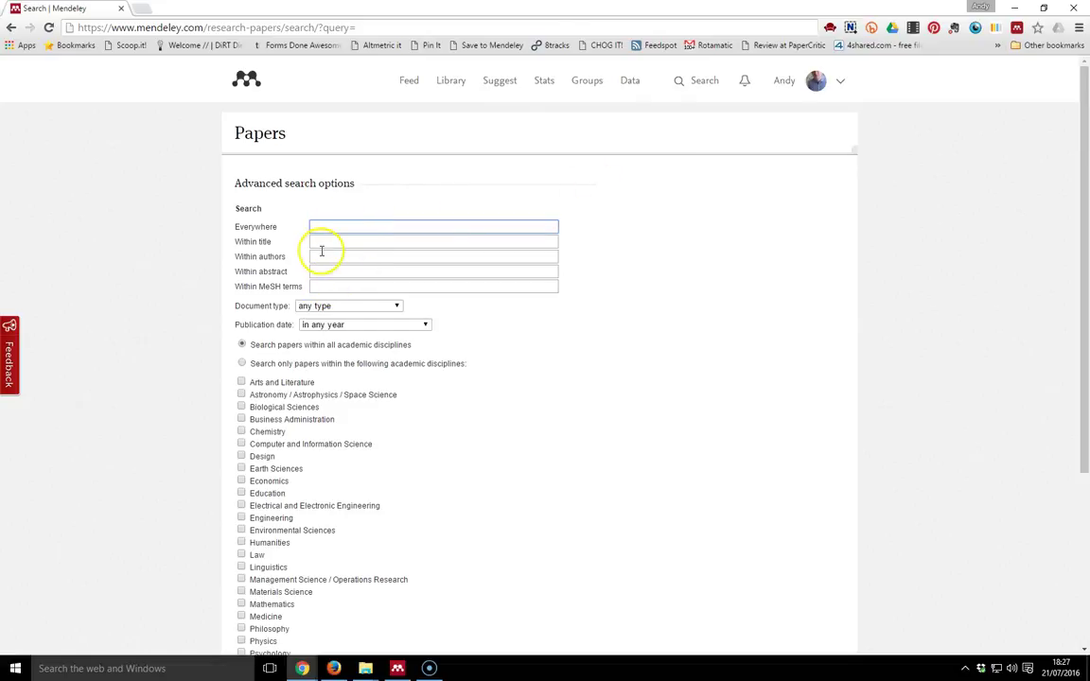
Step: Enter the author's surname as the within-authors term and "web" as the within-title term
{"action": "left_click", "coordinate": [320, 256]}
{"action": "left_click", "coordinate": [323, 241]}
{"action": "left_click", "coordinate": [321, 255]}
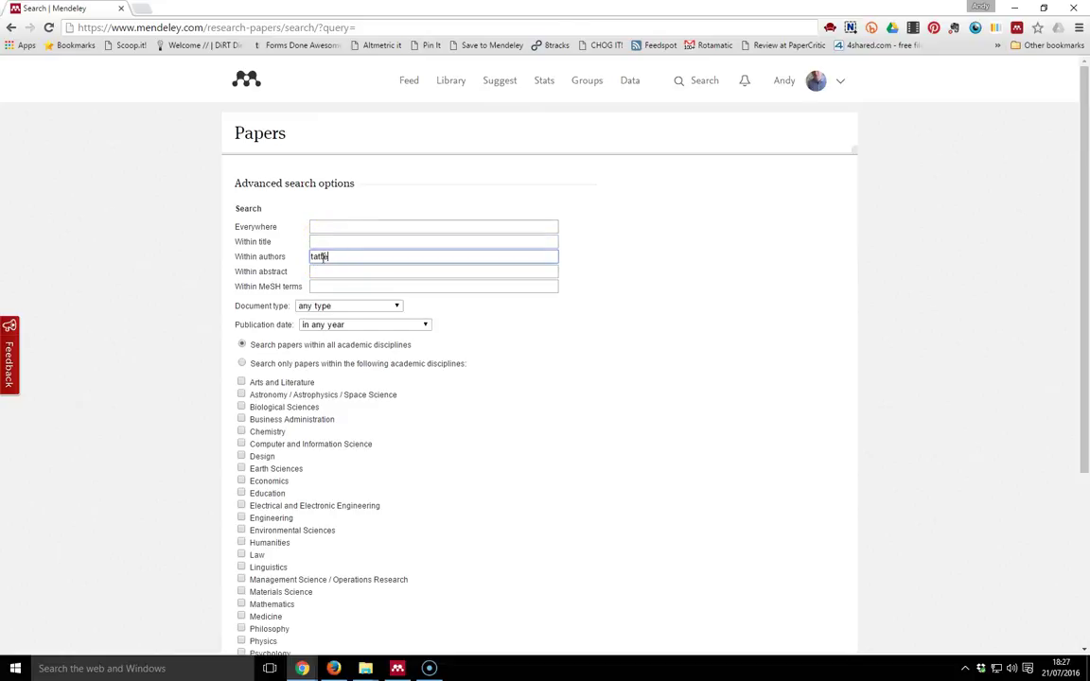
{"action": "left_click", "coordinate": [322, 241]}
{"action": "left_click", "coordinate": [325, 253]}
{"action": "left_click", "coordinate": [322, 241]}
{"action": "type", "text": "web"}
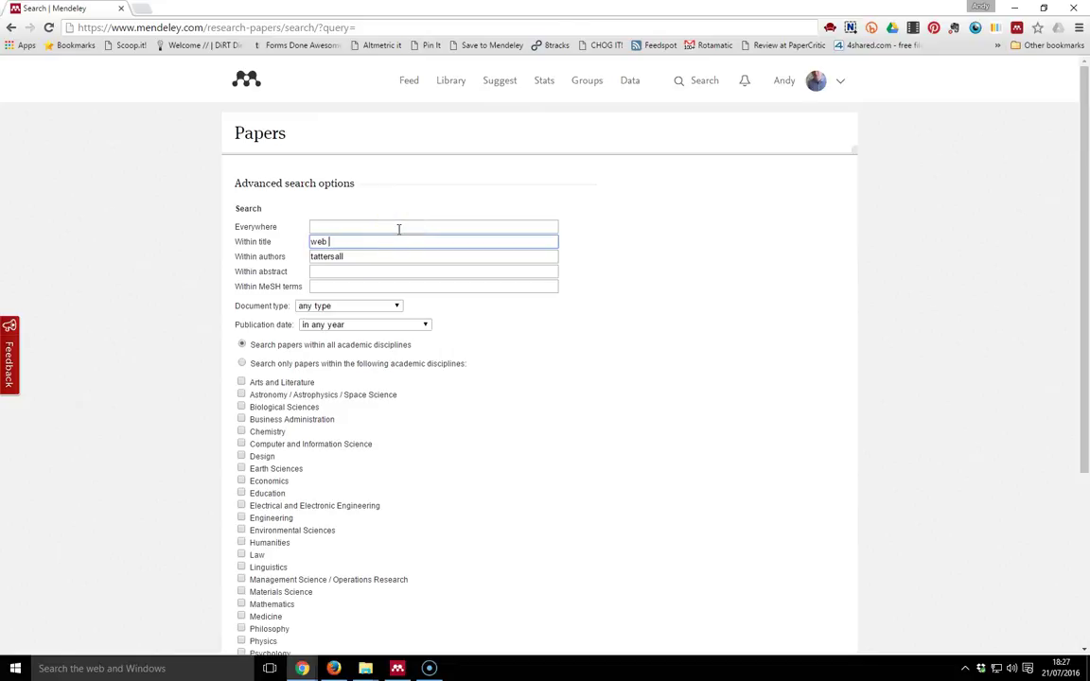
Step: Run the paper search with any document type, any year, all academic disciplines and 20 results per page
{"action": "left_click", "coordinate": [336, 306]}
{"action": "left_click", "coordinate": [339, 306]}
{"action": "left_click", "coordinate": [376, 324]}
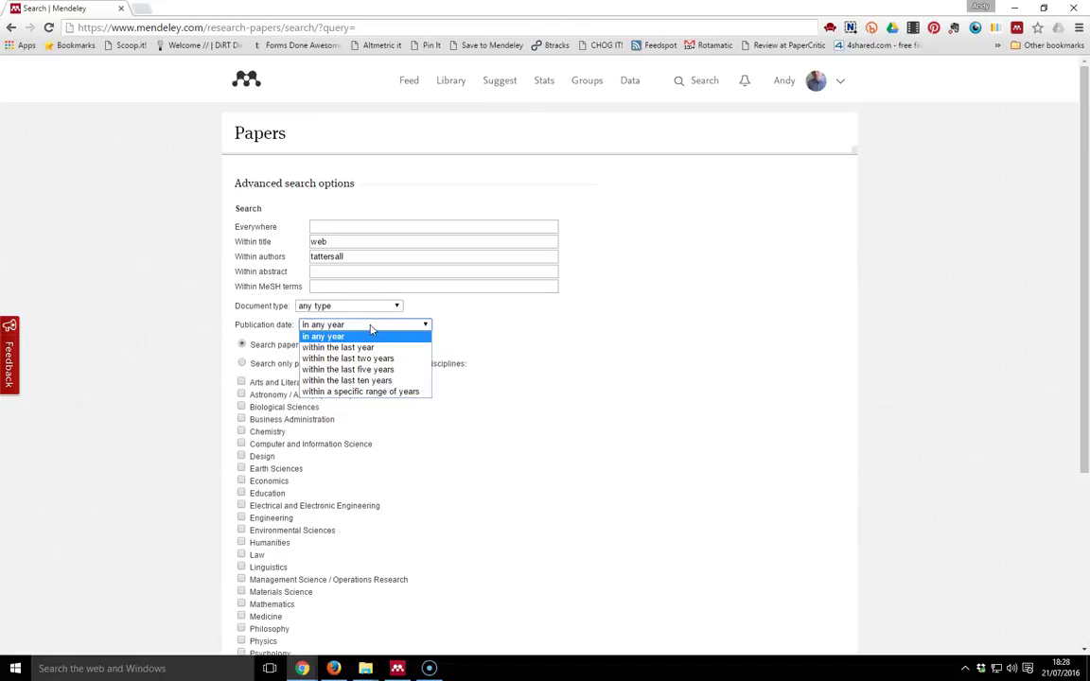
{"action": "left_click", "coordinate": [371, 328]}
{"action": "left_click", "coordinate": [248, 346]}
{"action": "scroll", "coordinate": [239, 416], "scroll_direction": "down", "scroll_amount": 1}
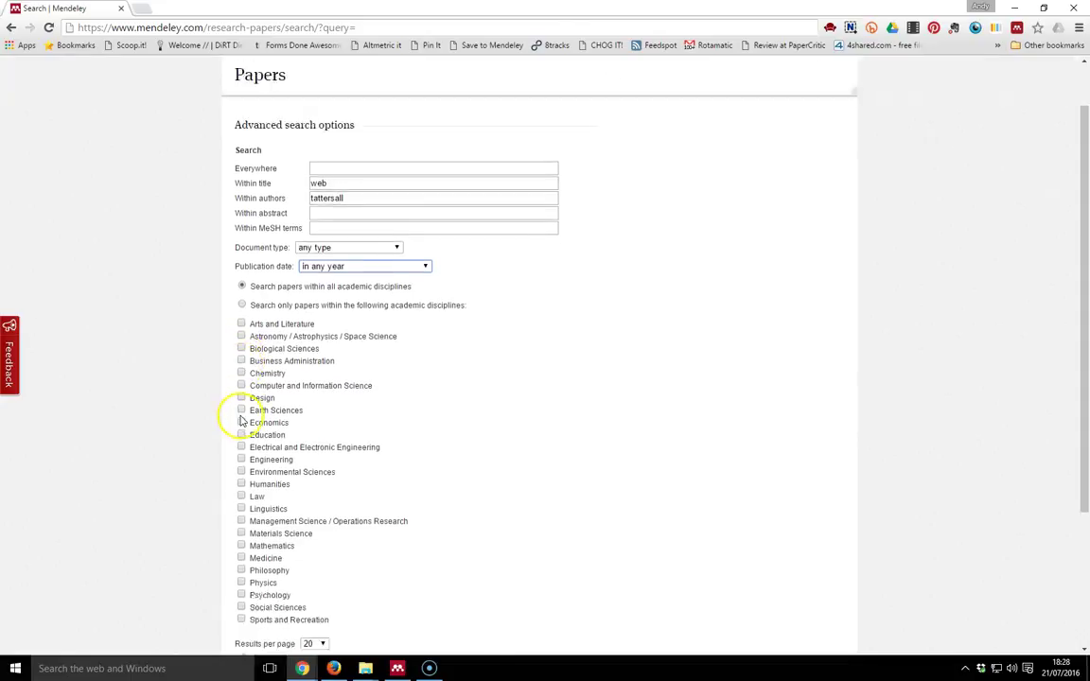
{"action": "scroll", "coordinate": [241, 419], "scroll_direction": "down", "scroll_amount": 1}
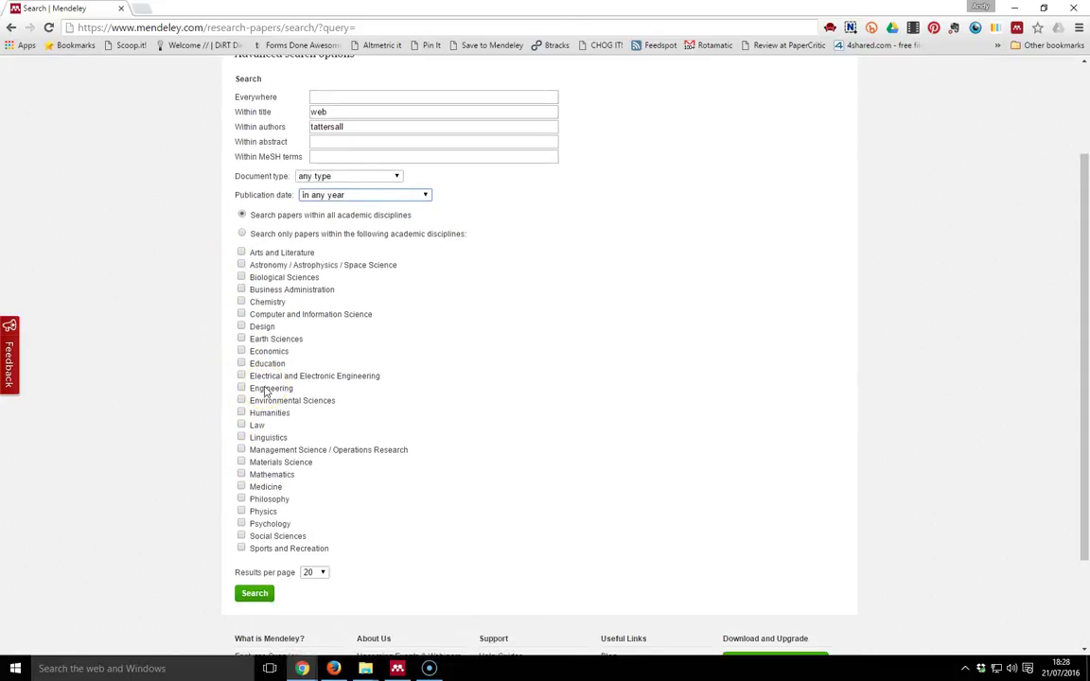
{"action": "left_click", "coordinate": [321, 573]}
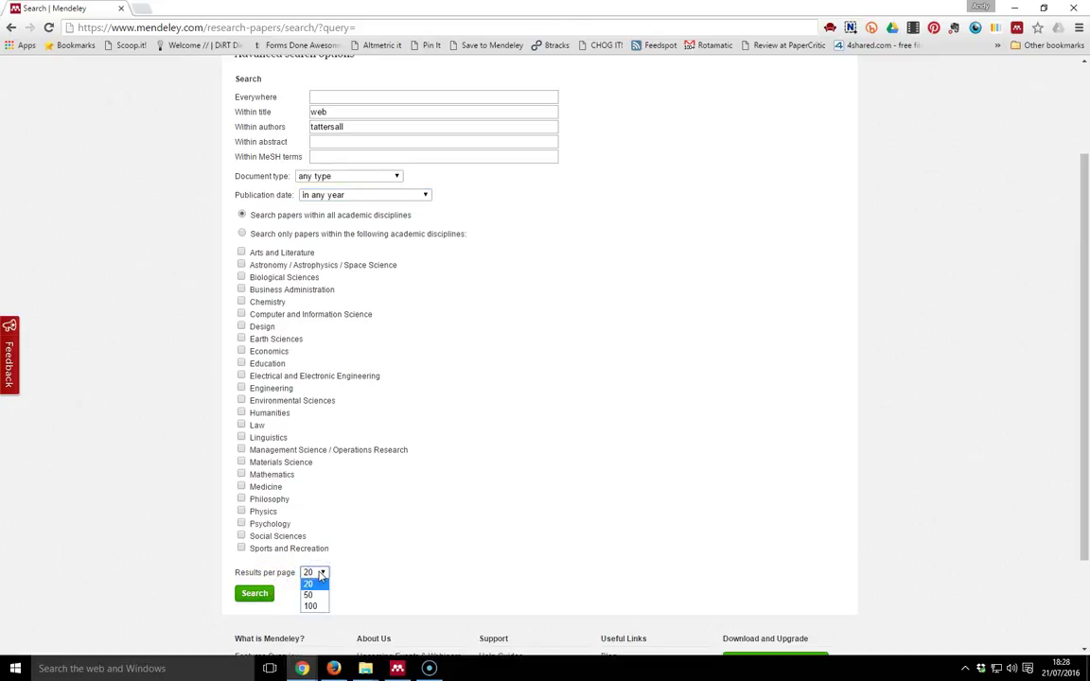
{"action": "left_click", "coordinate": [319, 581]}
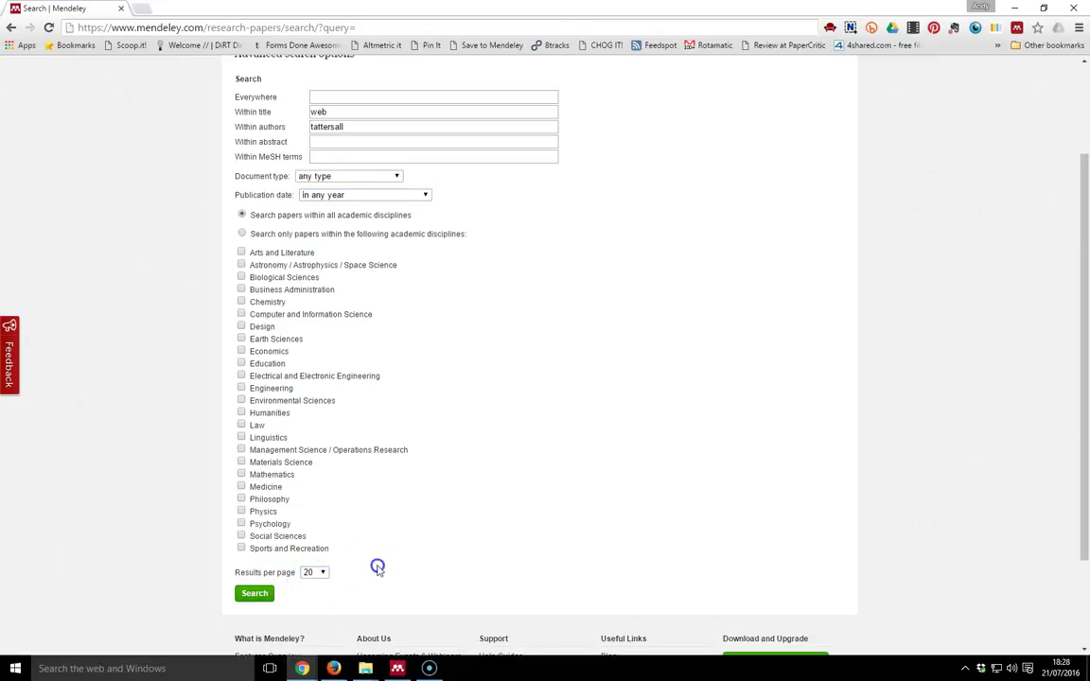
{"action": "left_click", "coordinate": [257, 593]}
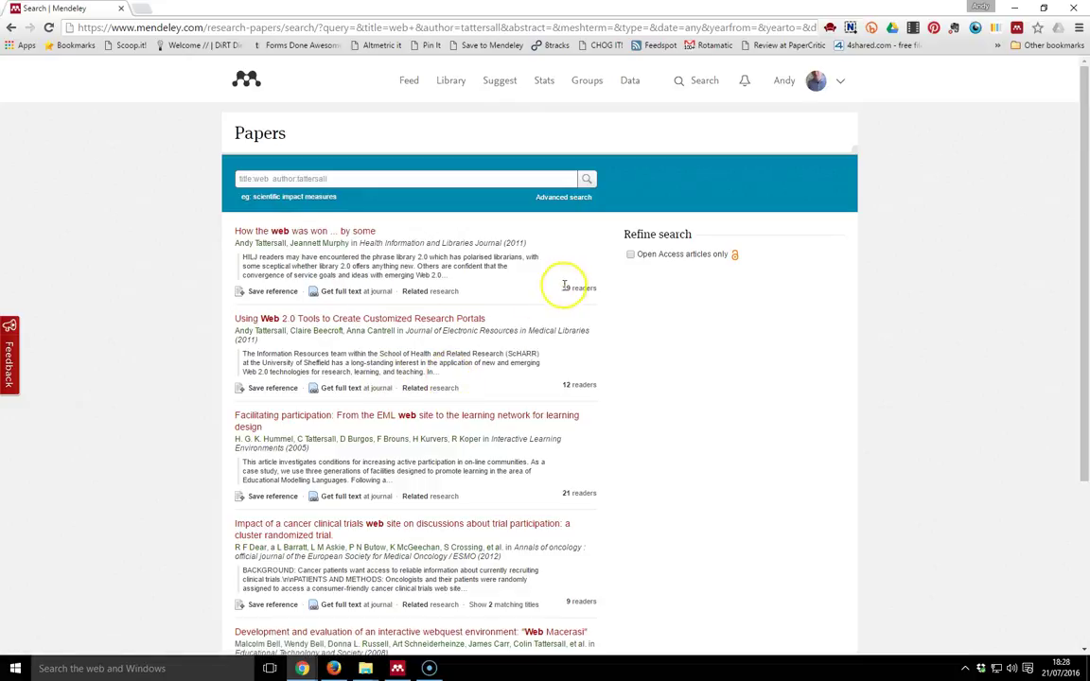
Step: Save the reference for "Impact of a cancer clinical trials web site on discussions about trial participation" from the search results
{"action": "left_click", "coordinate": [273, 292]}
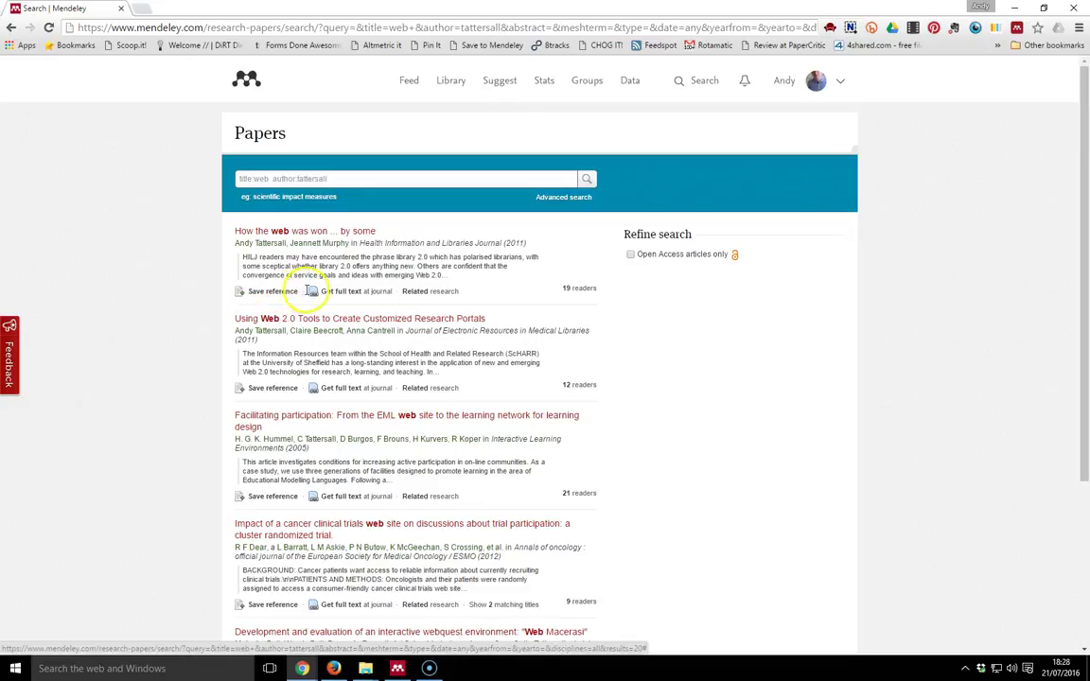
{"action": "left_click", "coordinate": [443, 293]}
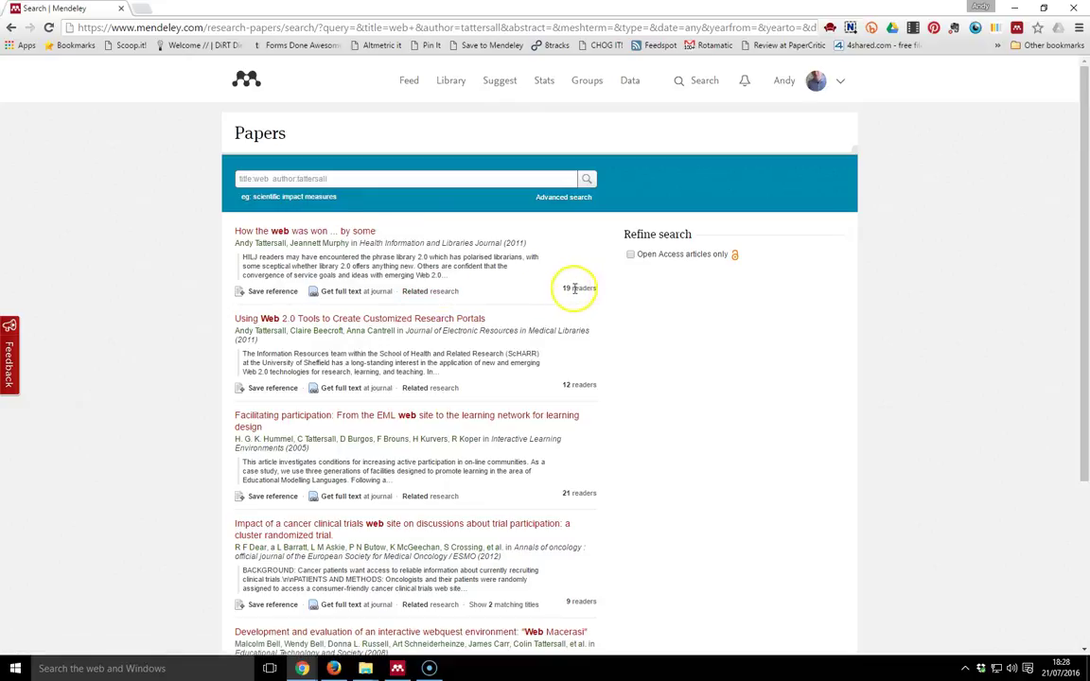
{"action": "mouse_move", "coordinate": [575, 287]}
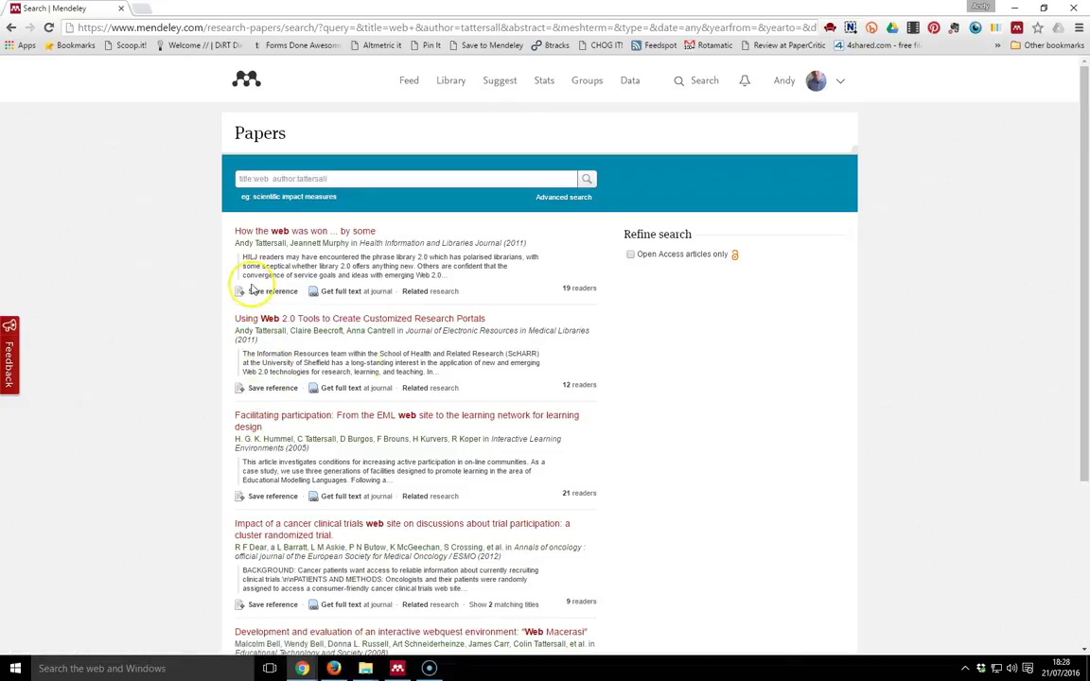
{"action": "scroll", "coordinate": [397, 410], "scroll_direction": "down", "scroll_amount": 1}
{"action": "scroll", "coordinate": [365, 353], "scroll_direction": "down", "scroll_amount": 1}
{"action": "scroll", "coordinate": [360, 341], "scroll_direction": "up", "scroll_amount": 1}
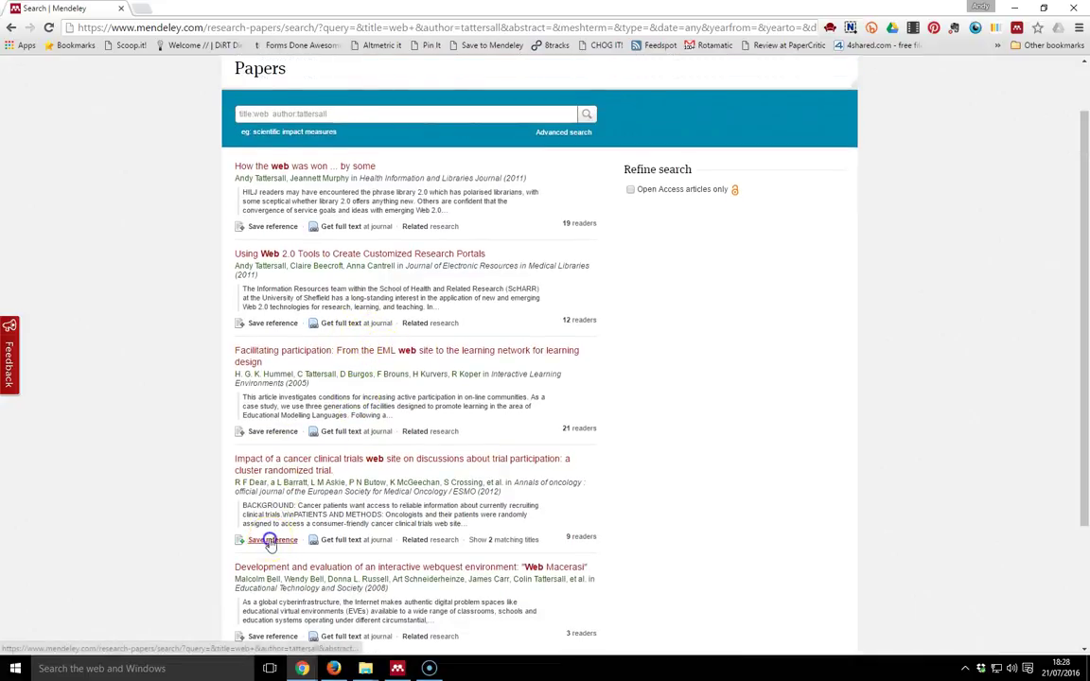
{"action": "left_click", "coordinate": [272, 541]}
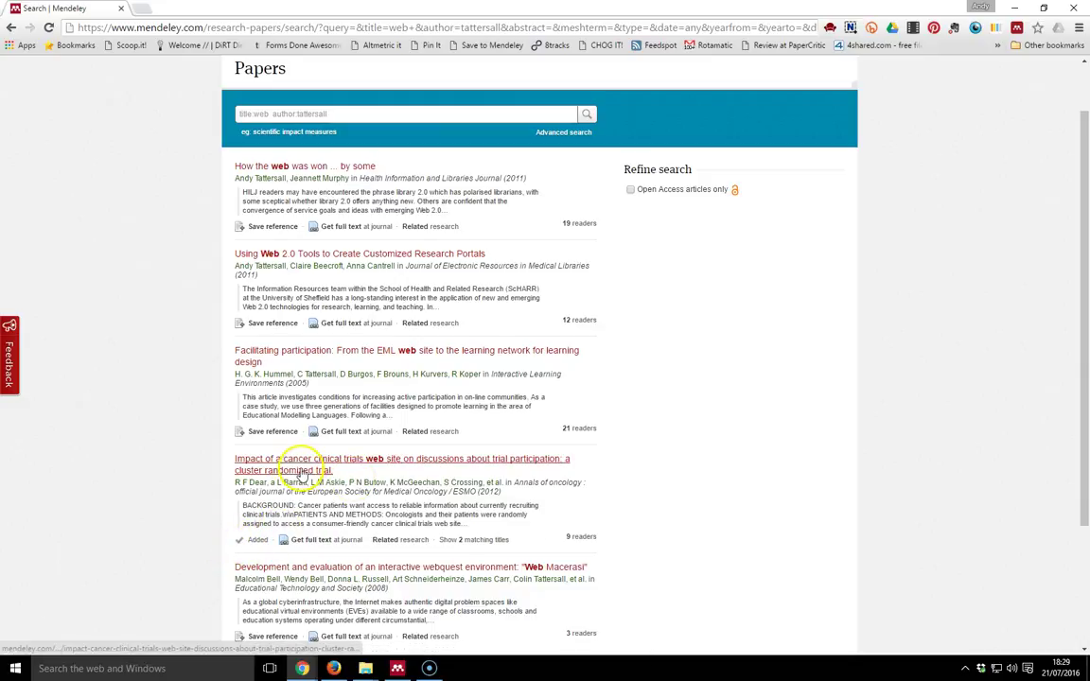
Step: Open the personal library and show the details of the newly added cancer clinical trials article
{"action": "scroll", "coordinate": [379, 289], "scroll_direction": "up", "scroll_amount": 1}
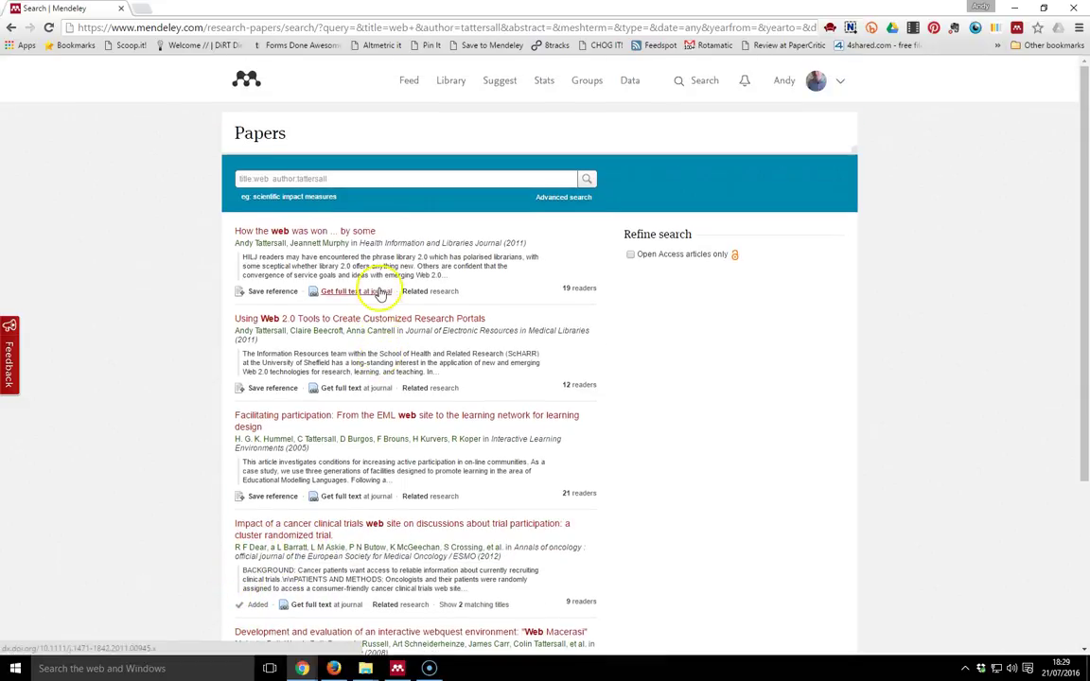
{"action": "left_click", "coordinate": [450, 80]}
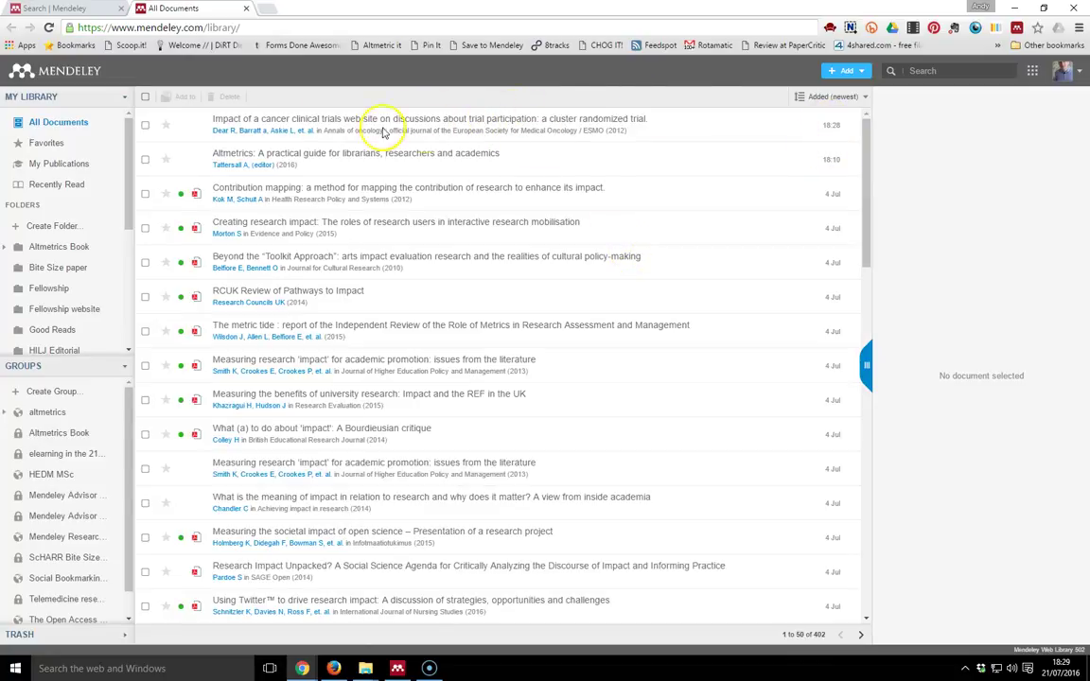
{"action": "left_click", "coordinate": [273, 119]}
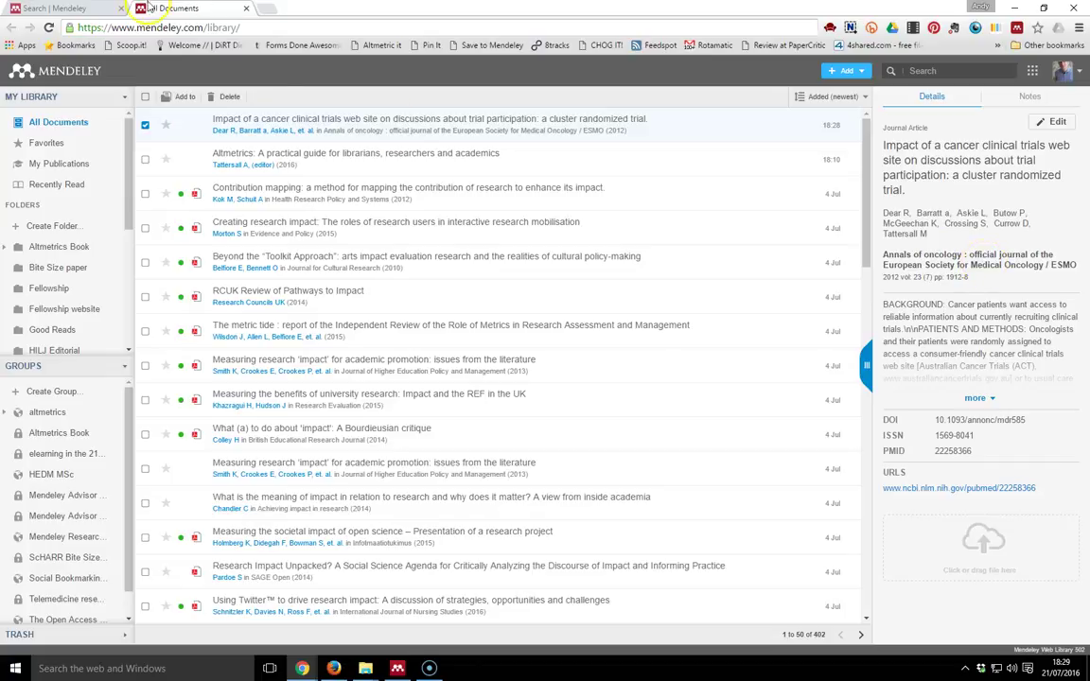
Step: Return to the paper search results and open a blank advanced search form, ready at the title field
{"action": "left_click", "coordinate": [43, 9]}
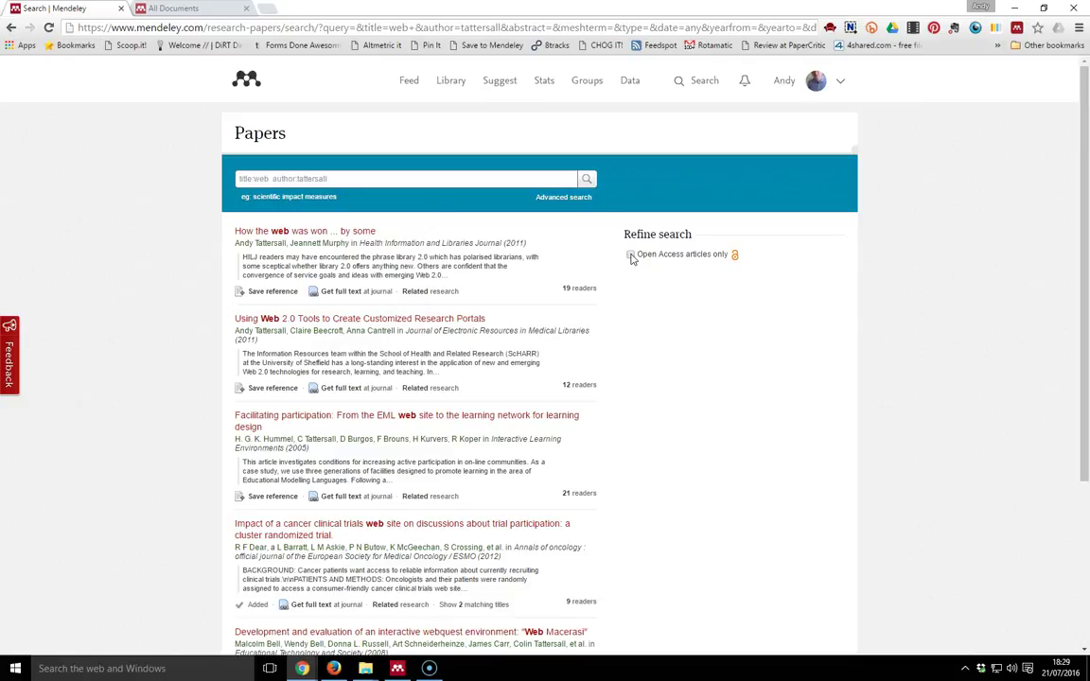
{"action": "left_click", "coordinate": [557, 201]}
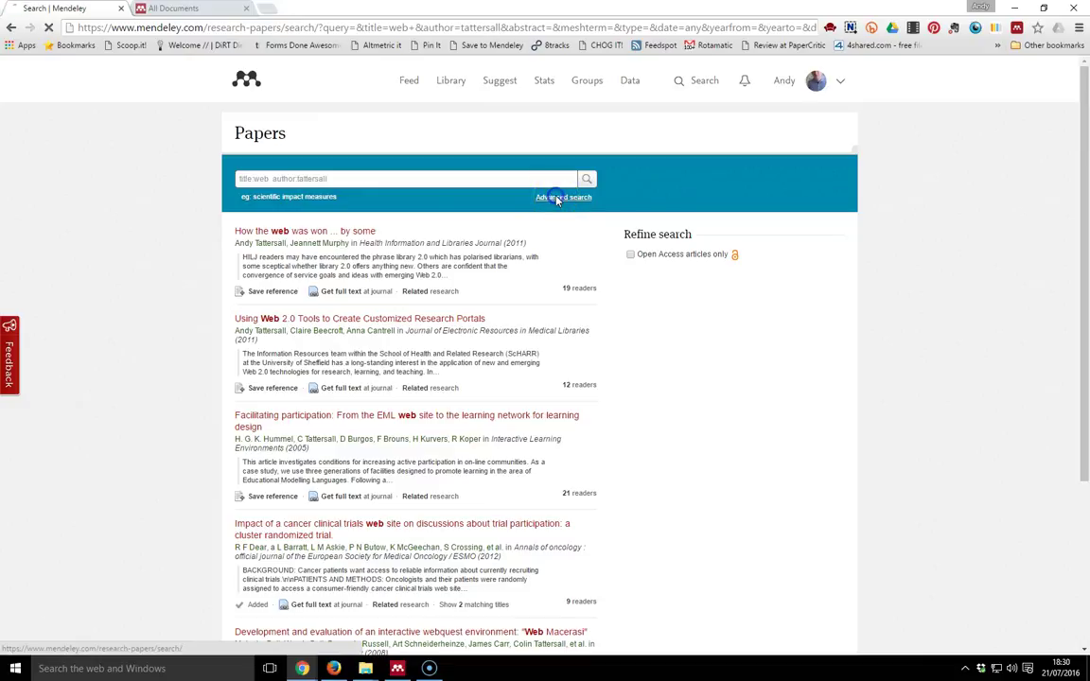
{"action": "left_click", "coordinate": [352, 238]}
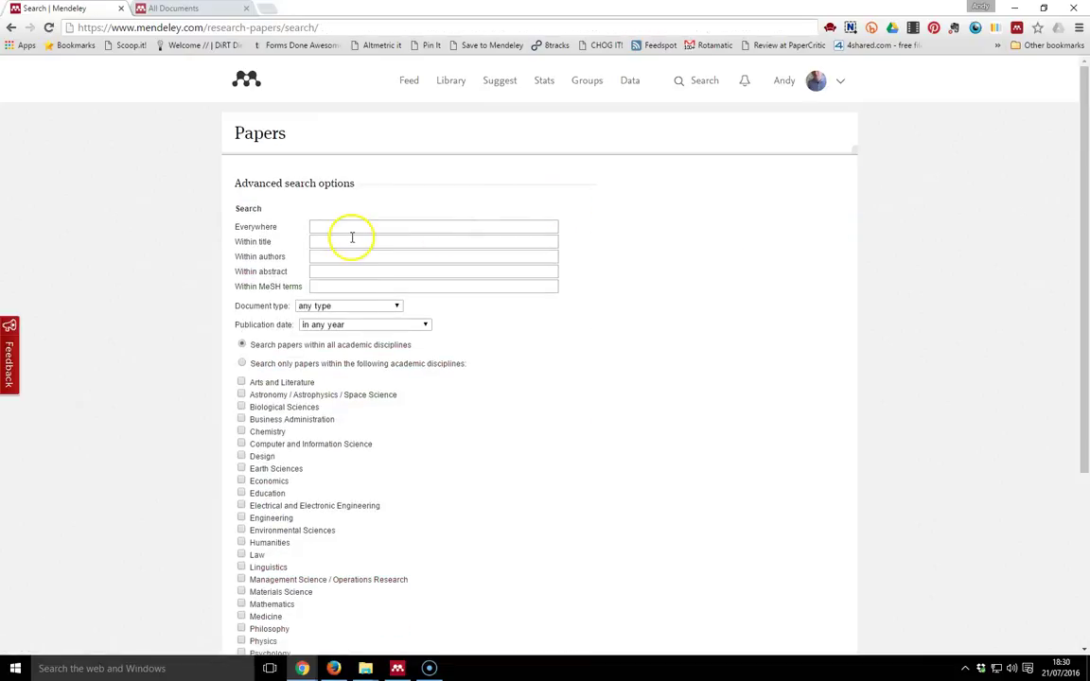